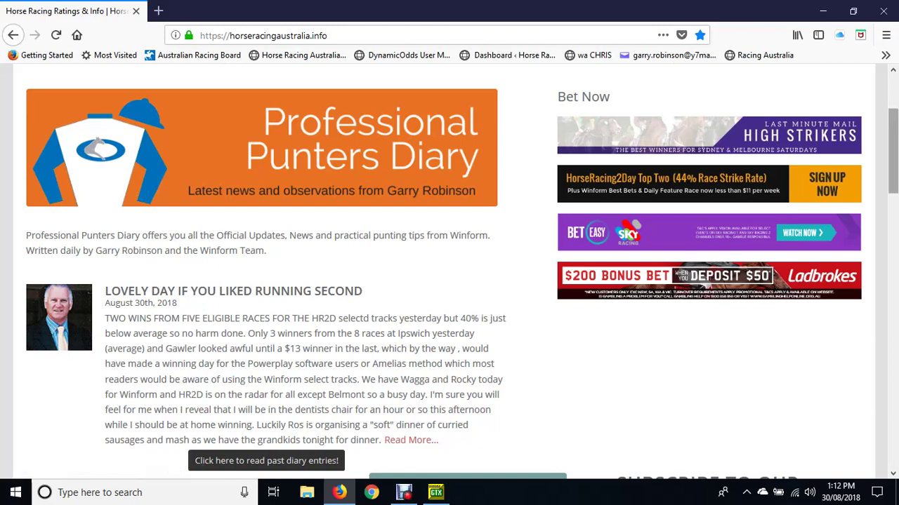
# Look over the Horse Racing Australia home page, from the diary entry to the Staking Kings, Best Bets and membership sections
pyautogui.scroll(-6, 449, 280)
pyautogui.scroll(-3, 142, 287)
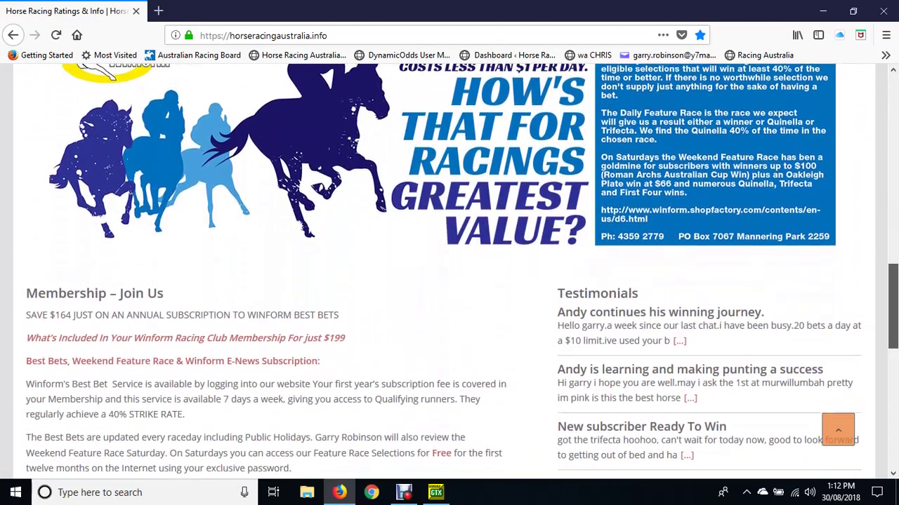
pyautogui.scroll(6, 142, 287)
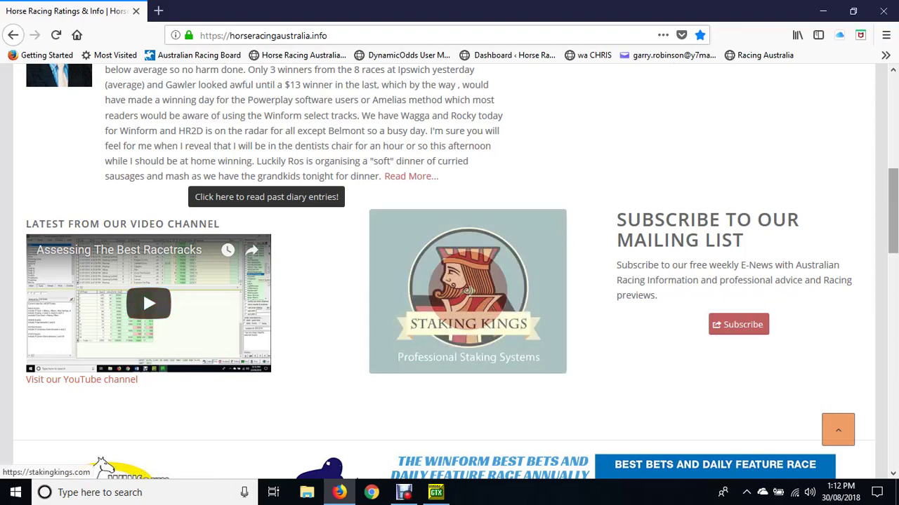
pyautogui.scroll(-5, 892, 211)
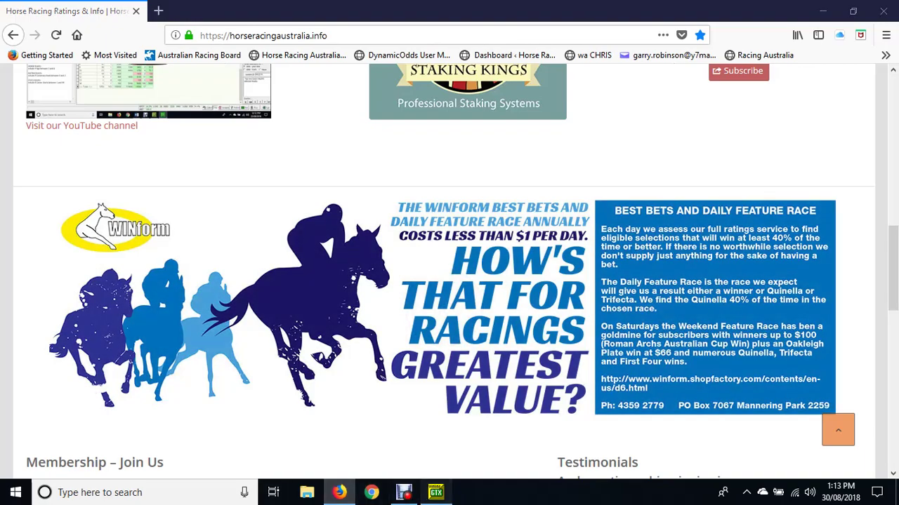
# Switch to the GTX racing program, examine Vega Magic's 14Oct17 Randwick run in its form history, and return to the race field
pyautogui.hotkey('alt', 'Tab')
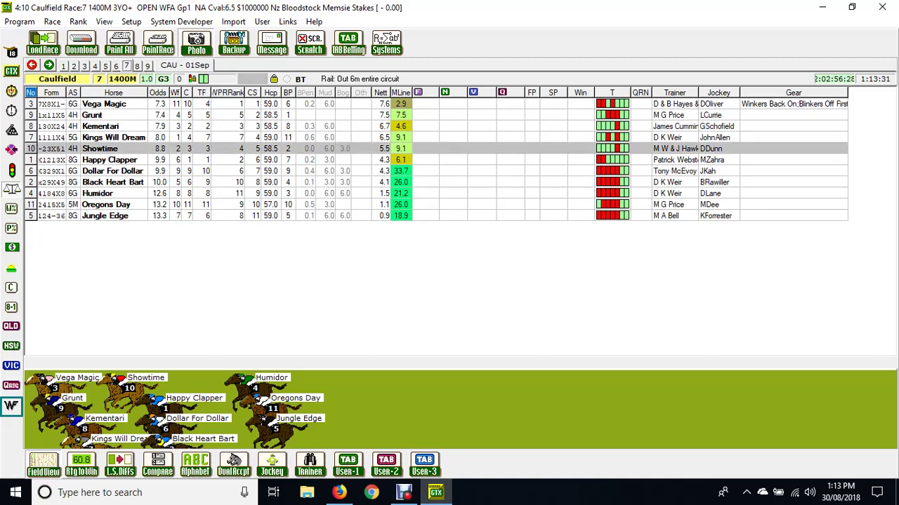
pyautogui.click(113, 103)
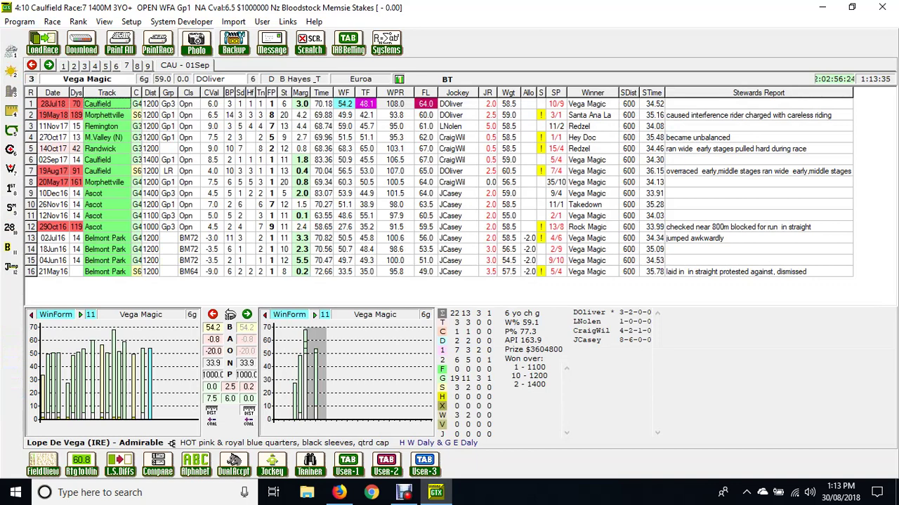
pyautogui.click(100, 149)
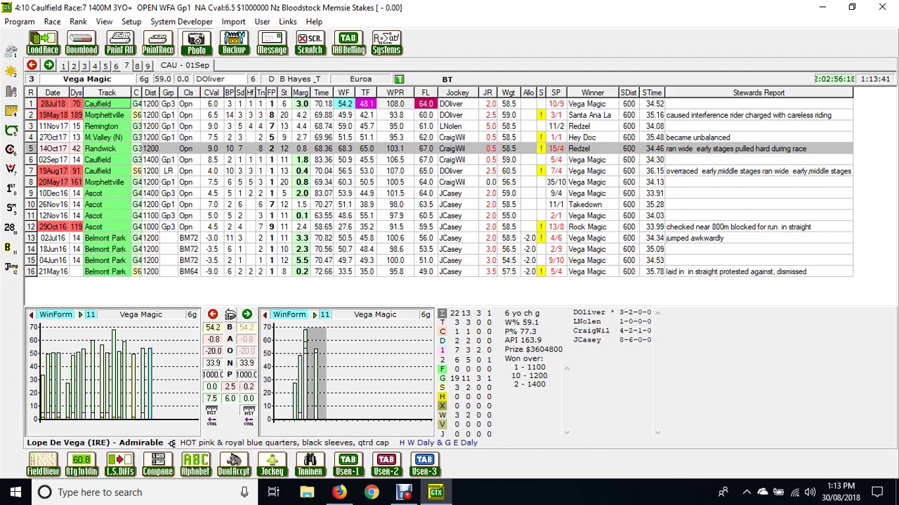
pyautogui.click(229, 315)
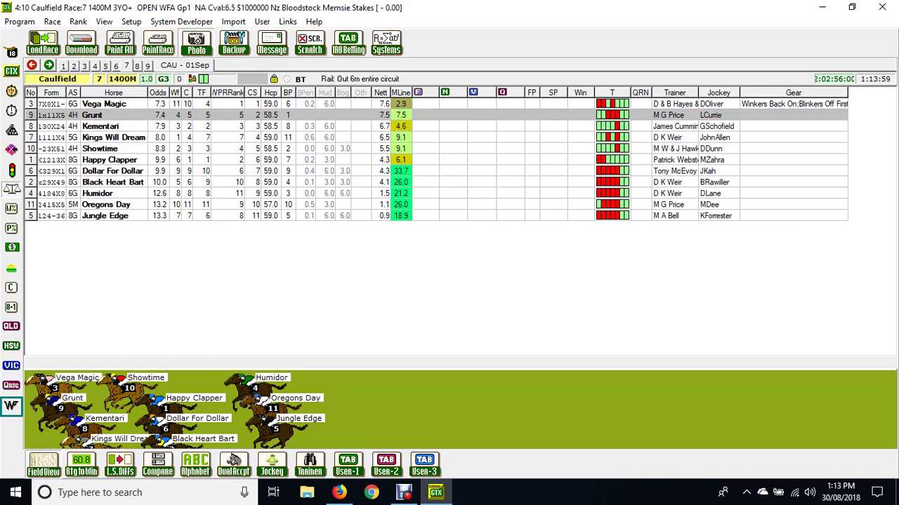
# Compare the ratings of Kementari, Kings Will Dream, Showtime, Grunt and Dollar For Dollar in the Caulfield race 7 field
pyautogui.click(113, 126)
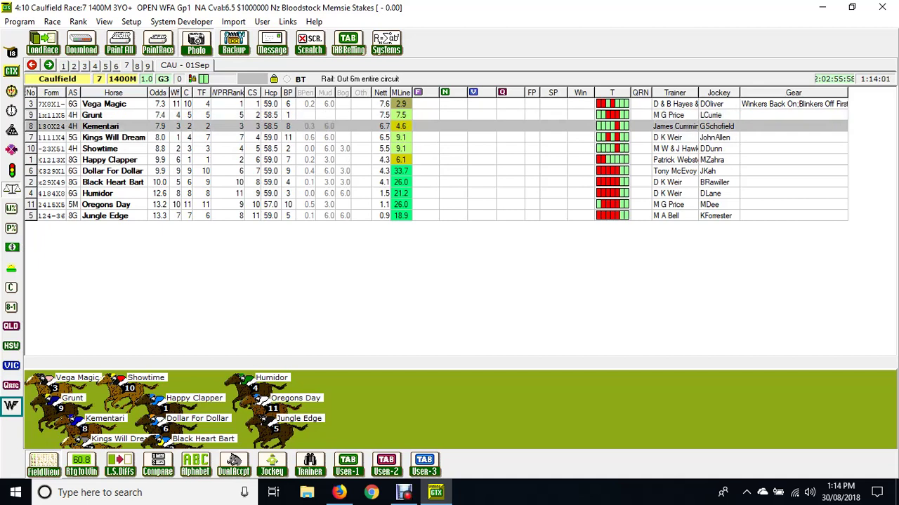
pyautogui.click(113, 136)
pyautogui.click(113, 126)
pyautogui.click(112, 148)
pyautogui.click(112, 137)
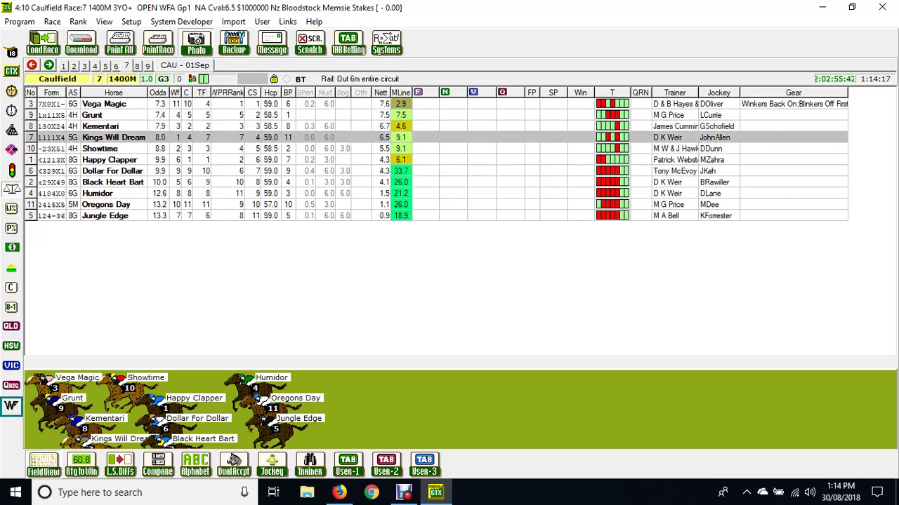
pyautogui.click(112, 114)
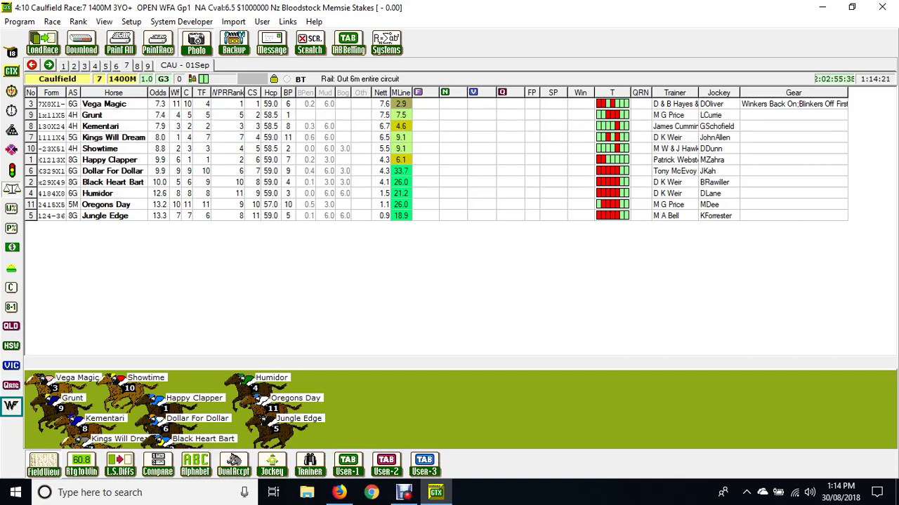
pyautogui.click(112, 171)
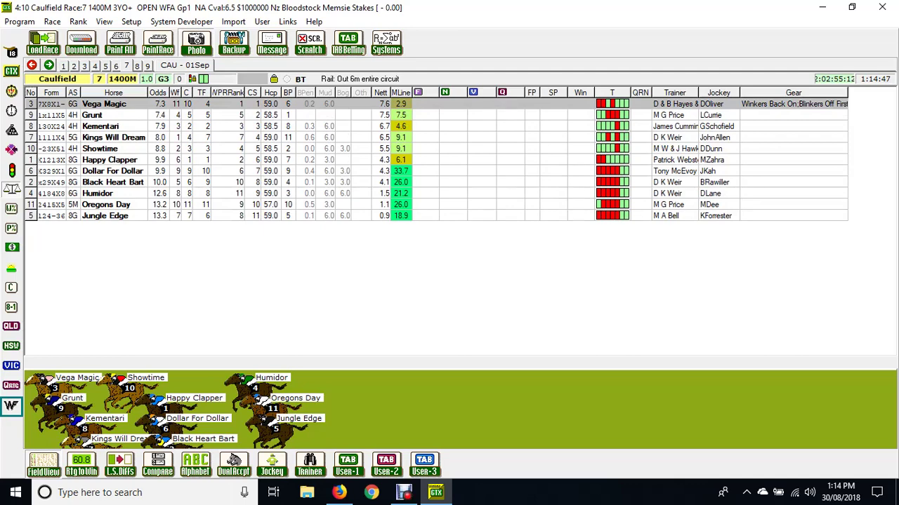
# Go through Kementari, Grunt, Kings Will Dream, Showtime and Happy Clapper to compare how closely the leading runners are rated
pyautogui.click(100, 125)
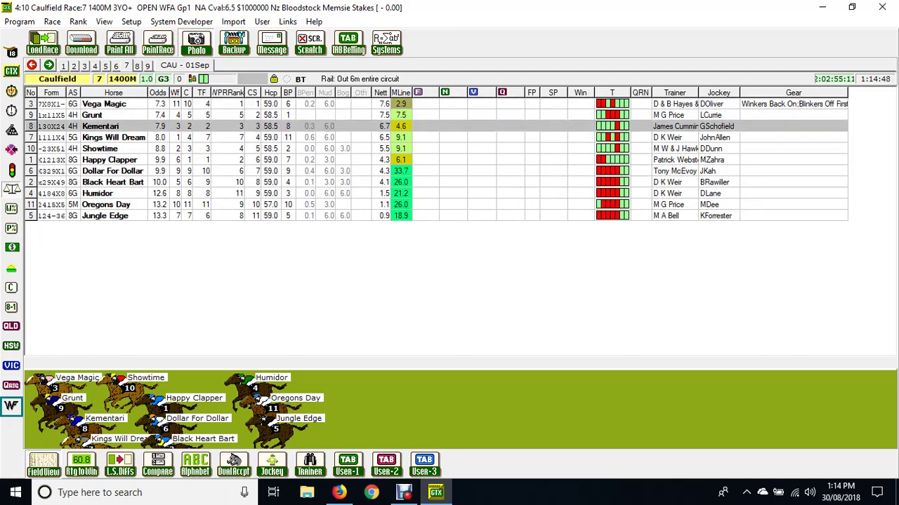
pyautogui.click(100, 114)
pyautogui.click(101, 137)
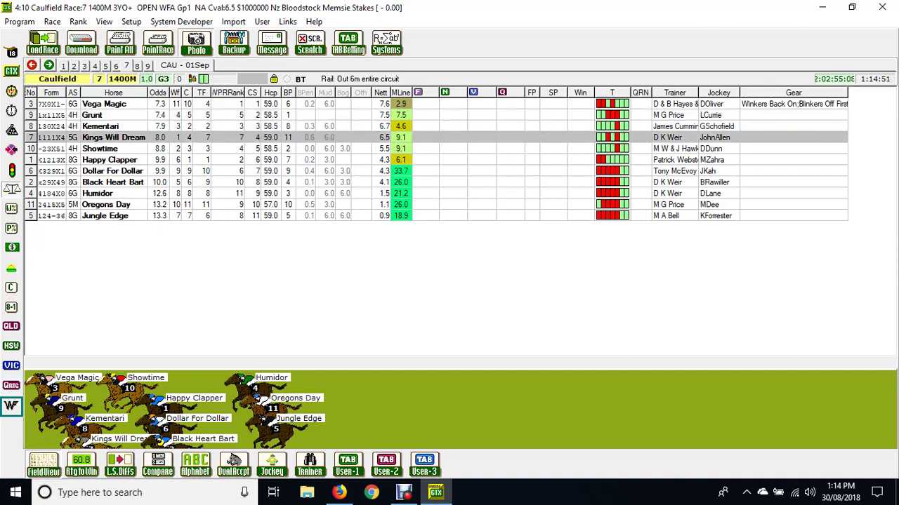
pyautogui.click(100, 148)
pyautogui.click(109, 159)
pyautogui.click(100, 148)
pyautogui.click(100, 126)
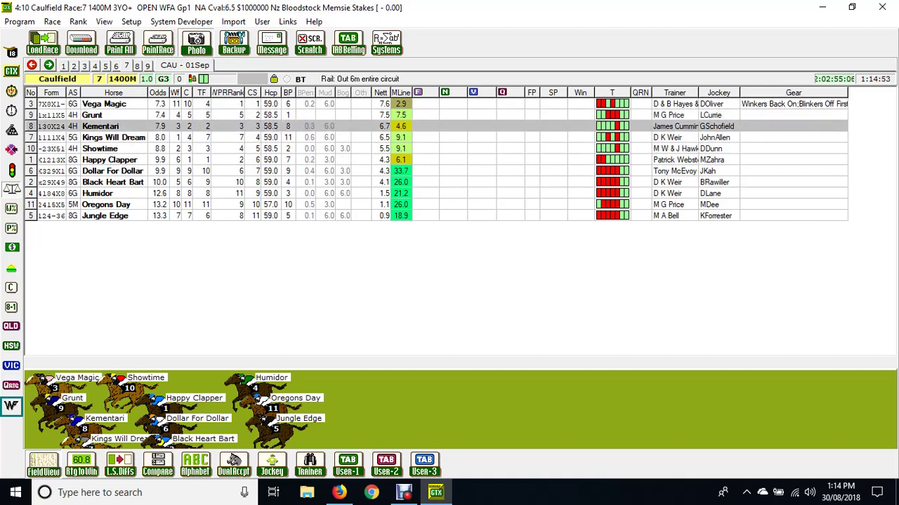
pyautogui.click(110, 159)
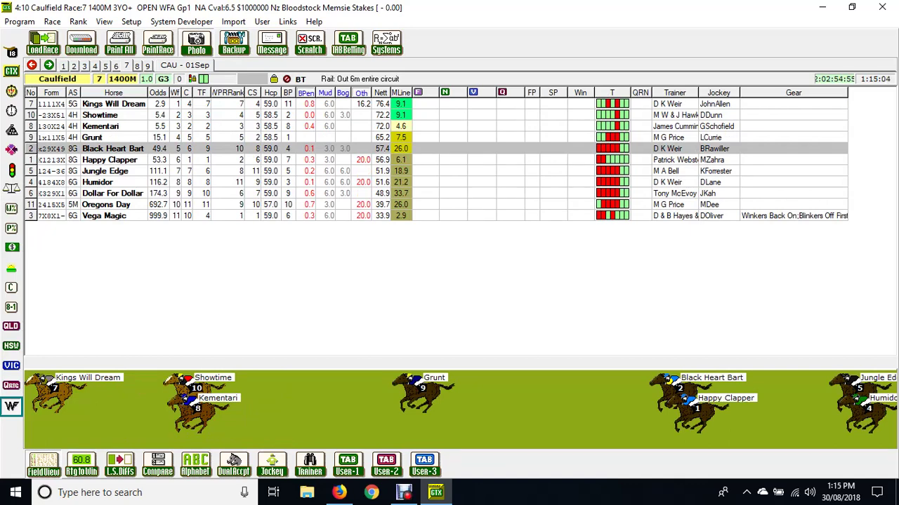
# Compare Kings Will Dream with Vega Magic in the penalty-adjusted race field, and open Vega Magic's form history
pyautogui.click(113, 103)
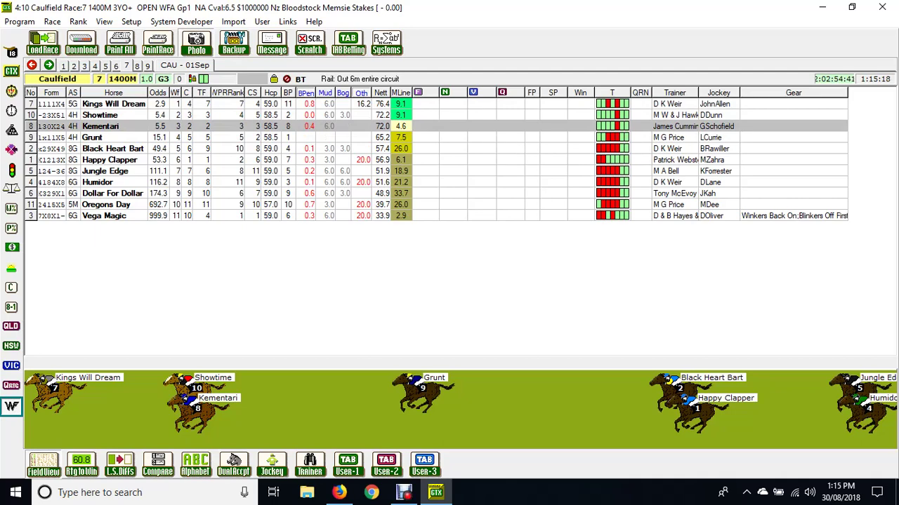
pyautogui.click(104, 216)
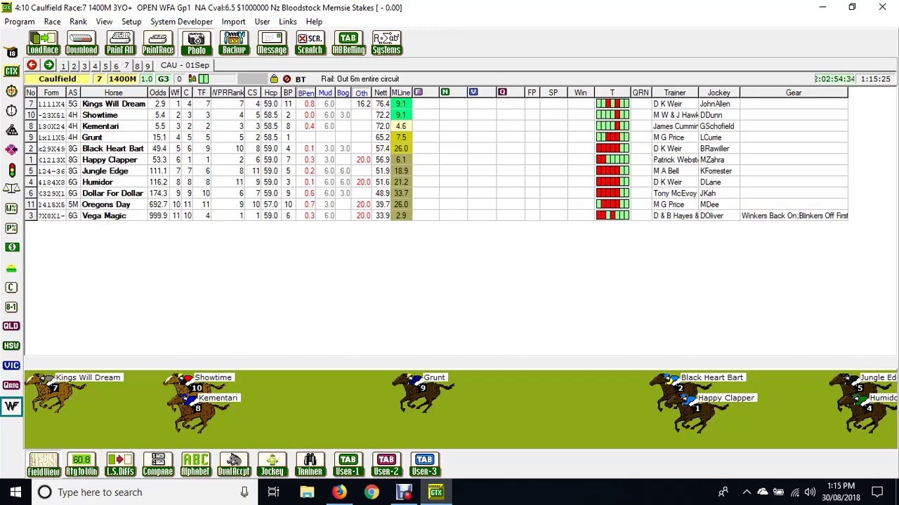
pyautogui.click(107, 216)
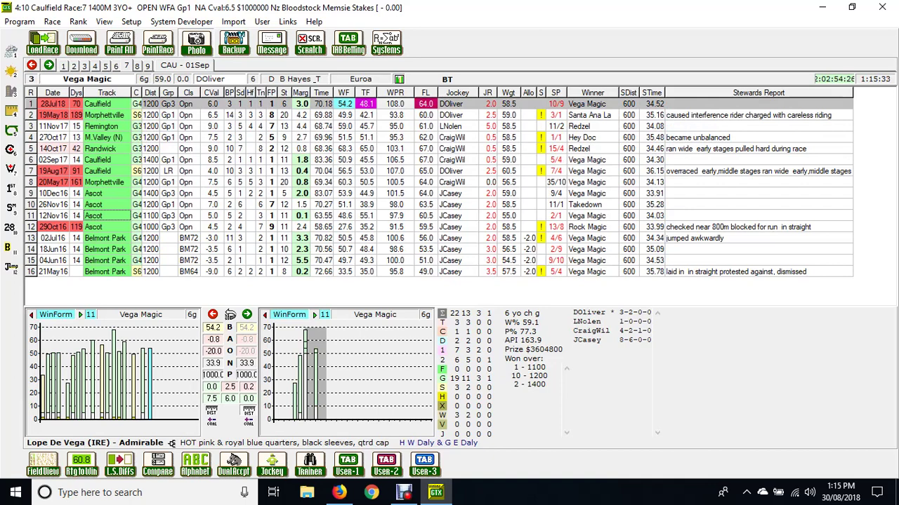
# Examine Vega Magic's recent runs down to 14Oct17 at Randwick, plus the 19Aug17 Caulfield run
pyautogui.press('Down')
pyautogui.press('Down')
pyautogui.press('Down')
pyautogui.press('Down')
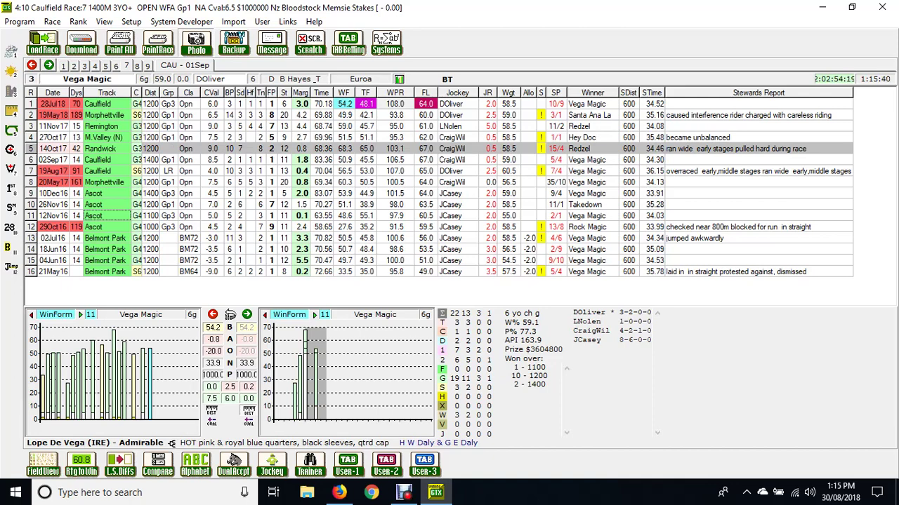
pyautogui.click(394, 170)
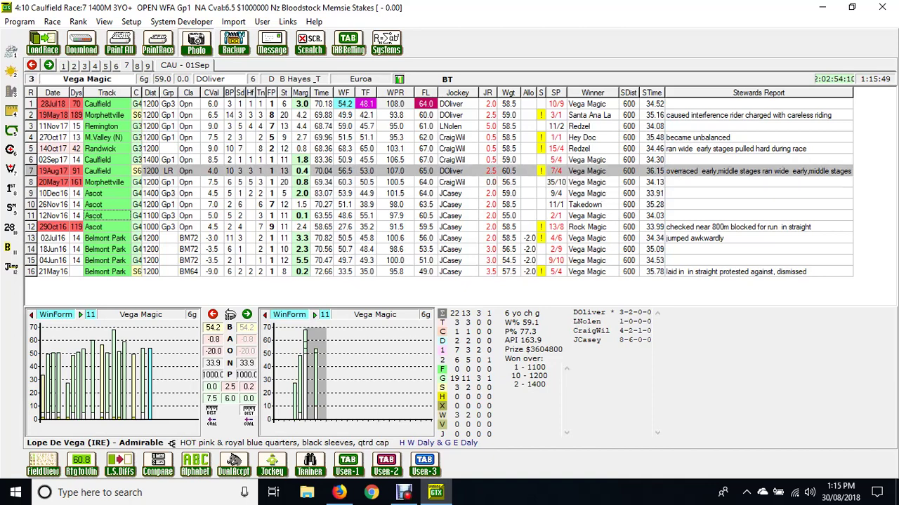
# Go back up to Vega Magic's latest run on 28Jul18 and review the runs listed below it again
pyautogui.press('Up')
pyautogui.press('Up')
pyautogui.press('Up')
pyautogui.press('Up')
pyautogui.press('Up')
pyautogui.press('Up')
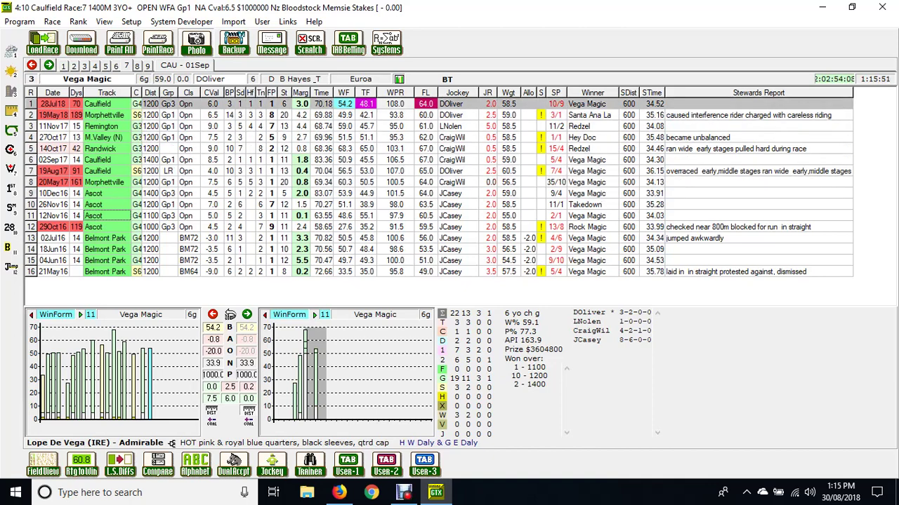
pyautogui.press('Down')
pyautogui.press('Down')
pyautogui.press('Down')
pyautogui.press('Down')
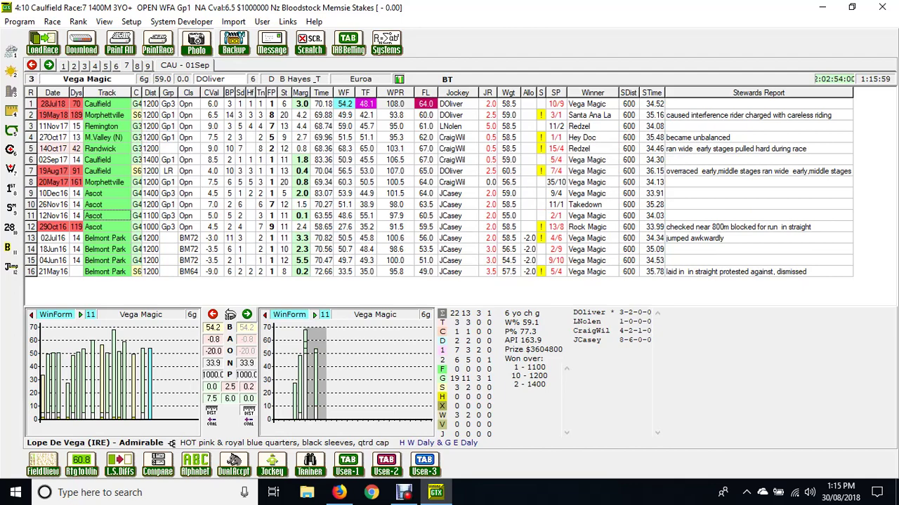
# Return to the race field and review the adjusted ratings from Happy Clapper up to the leading runners
pyautogui.click(230, 314)
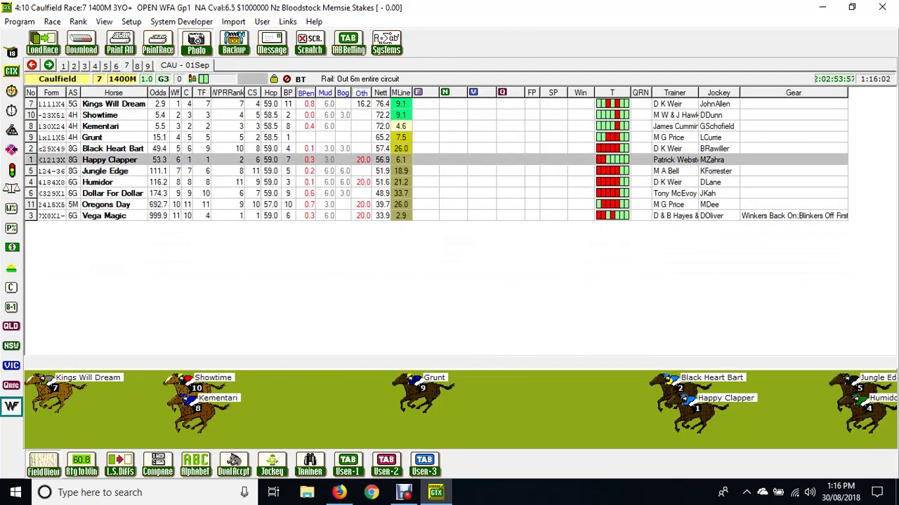
pyautogui.press('Up')
pyautogui.press('Up')
pyautogui.press('Up')
pyautogui.press('Up')
pyautogui.press('Up')
pyautogui.press('Down')
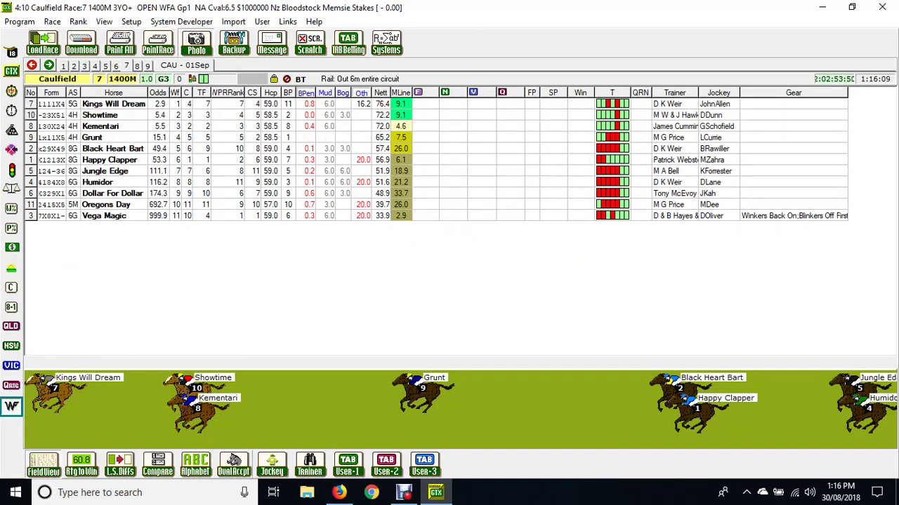
# Switch to Firefox and look over the Horse Racing Australia home page from its header down to the Best Bets section
pyautogui.click(339, 492)
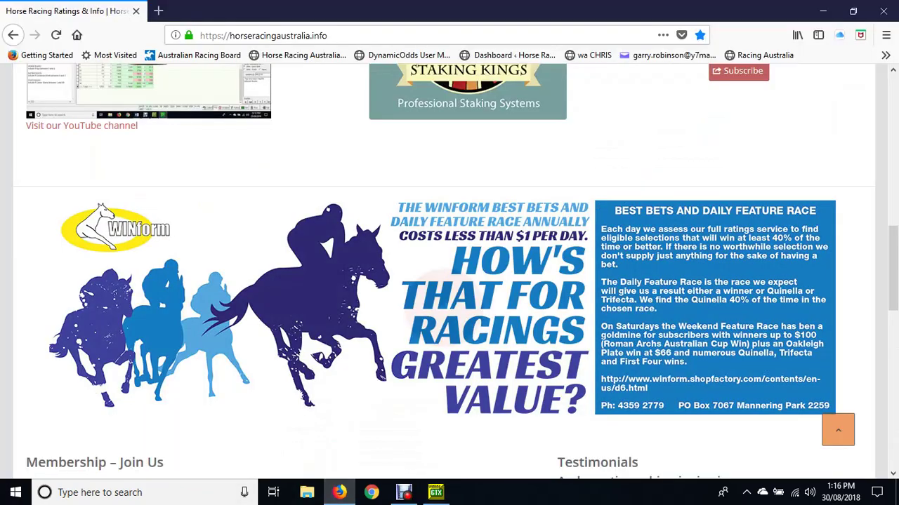
pyautogui.scroll(10, 142, 231)
pyautogui.scroll(2, 449, 281)
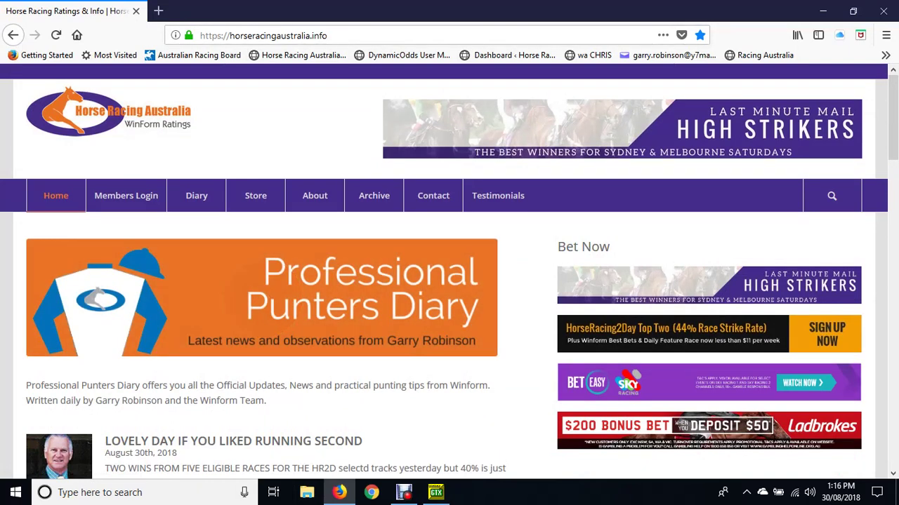
pyautogui.scroll(-2, 449, 288)
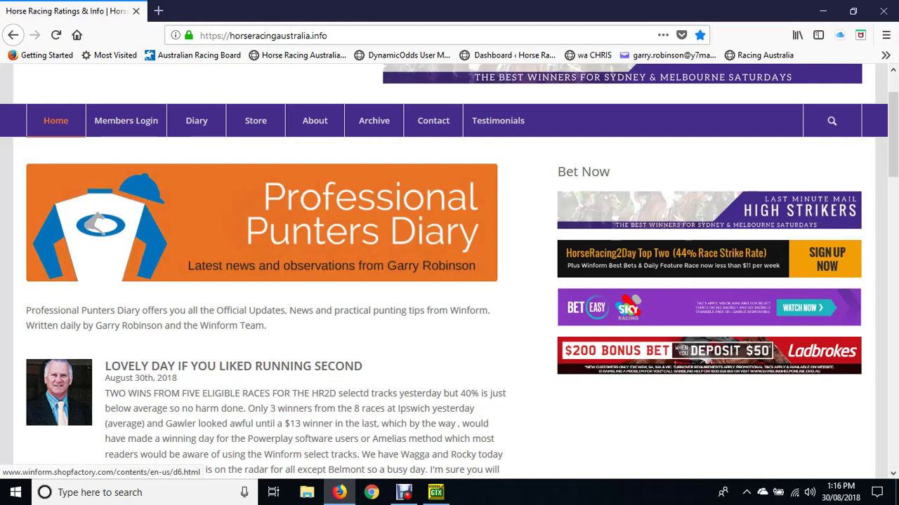
pyautogui.scroll(-6, 142, 179)
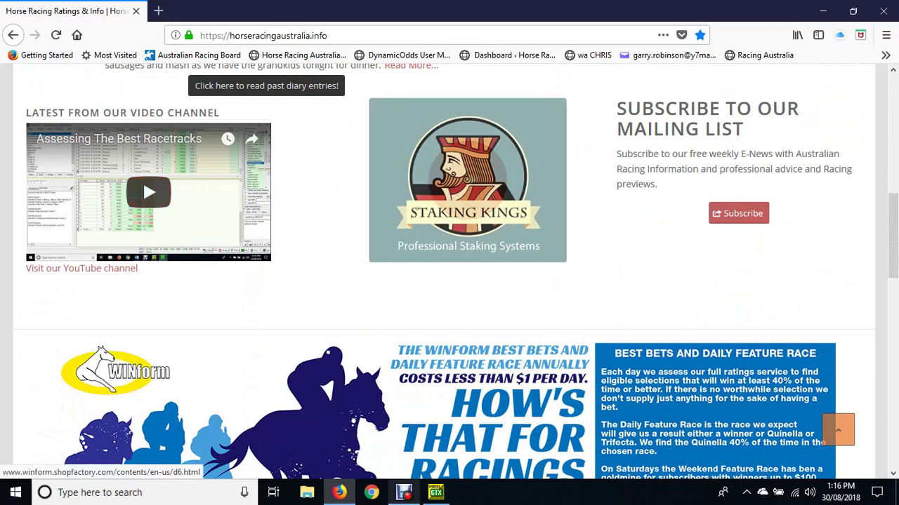
pyautogui.click(403, 492)
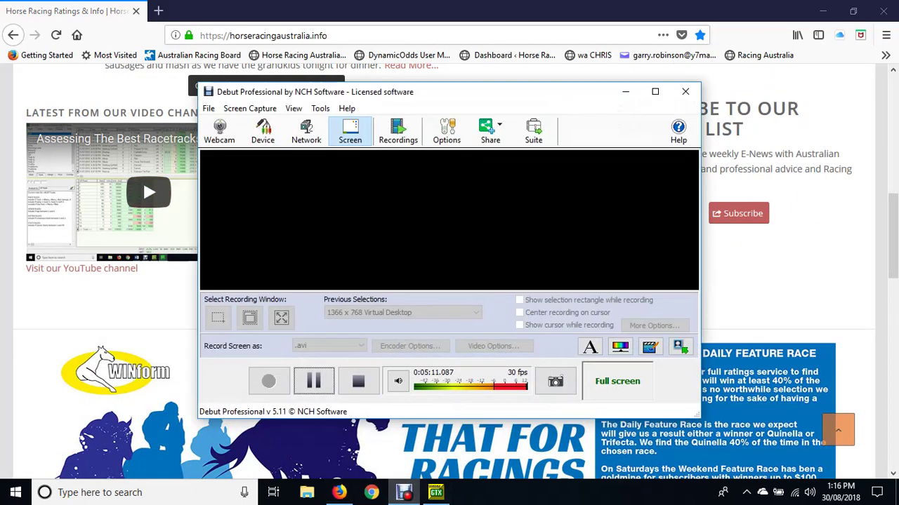